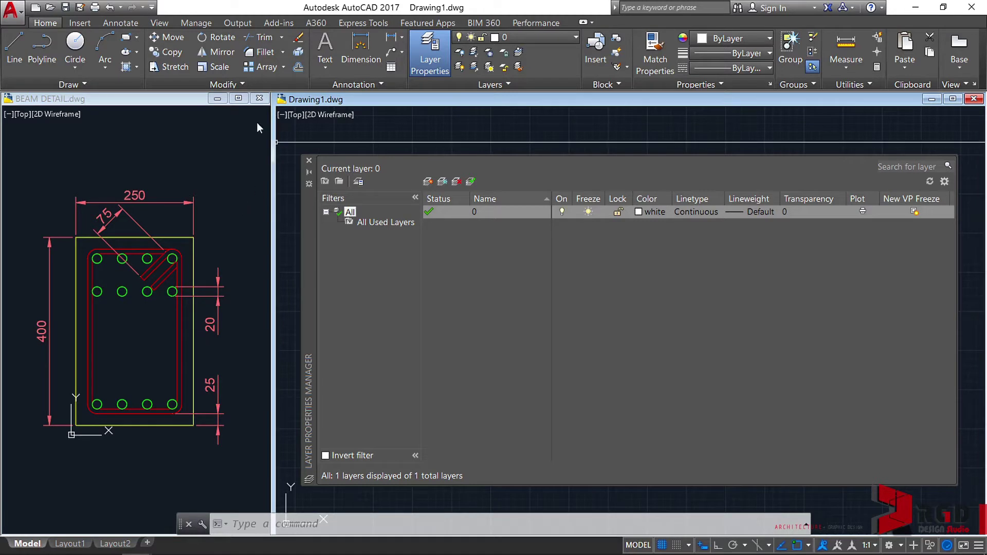
# Step: Make BEAM DETAIL.dwg the active drawing to view its six layers
pyautogui.click(159, 99)
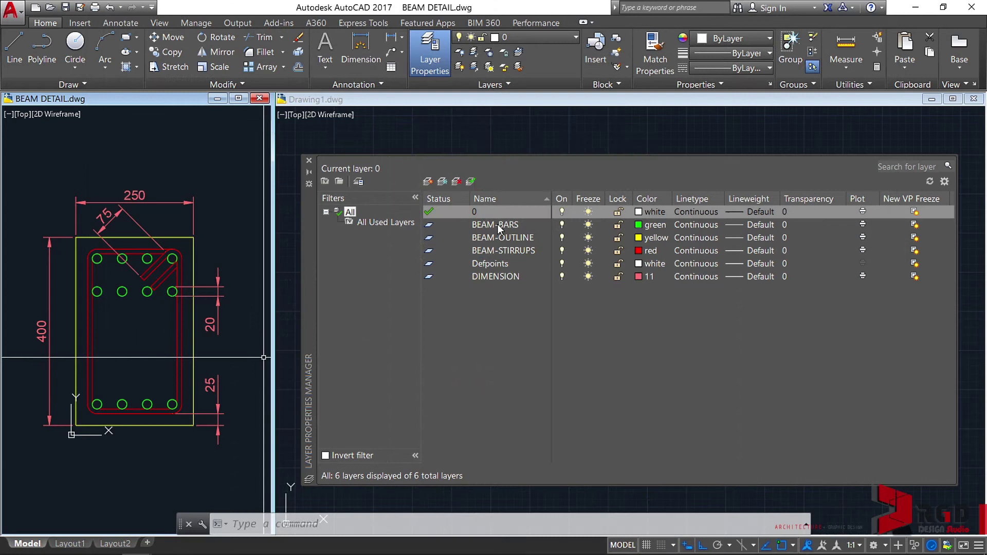
pyautogui.click(498, 224)
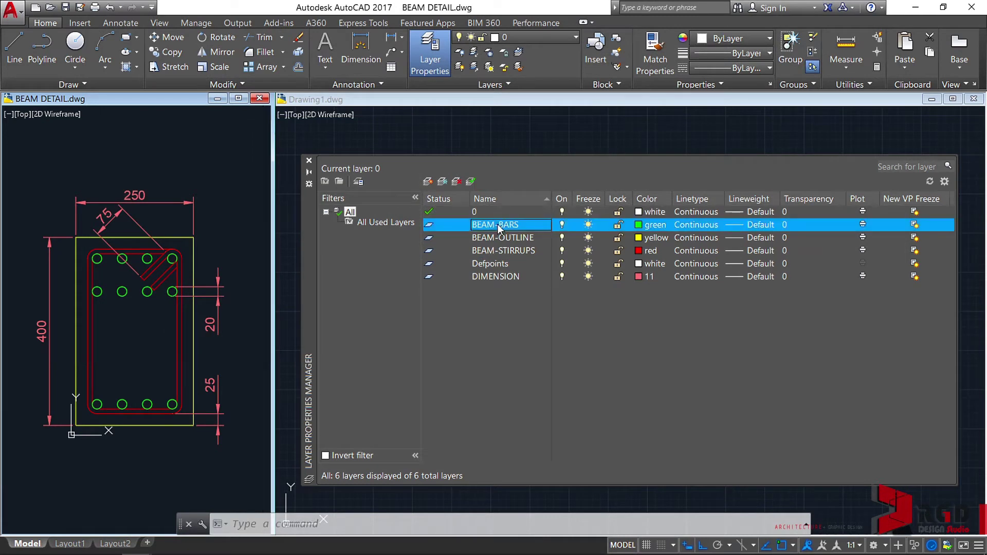
pyautogui.click(476, 226)
pyautogui.press('Home')
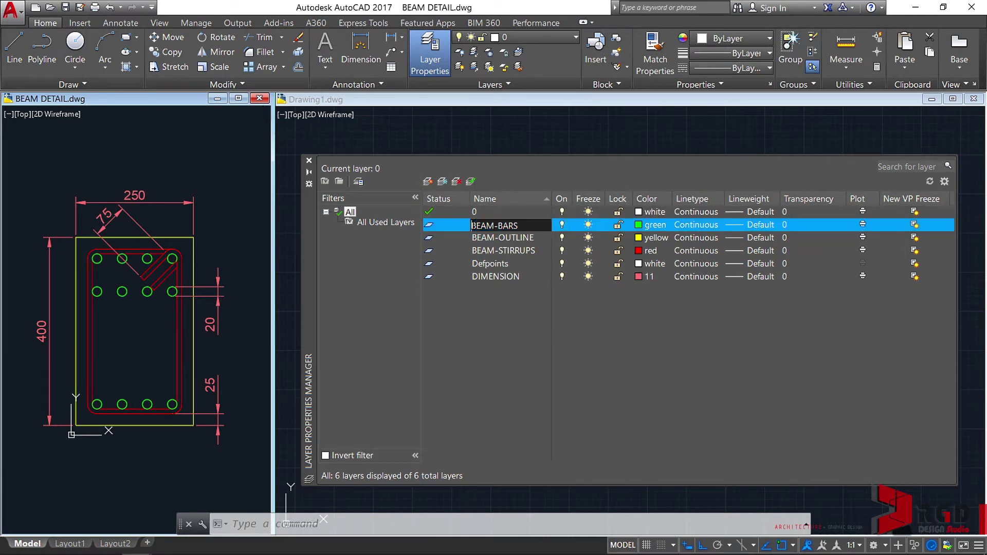
pyautogui.write('STD_')
pyautogui.hotkey('ctrl', 'a')
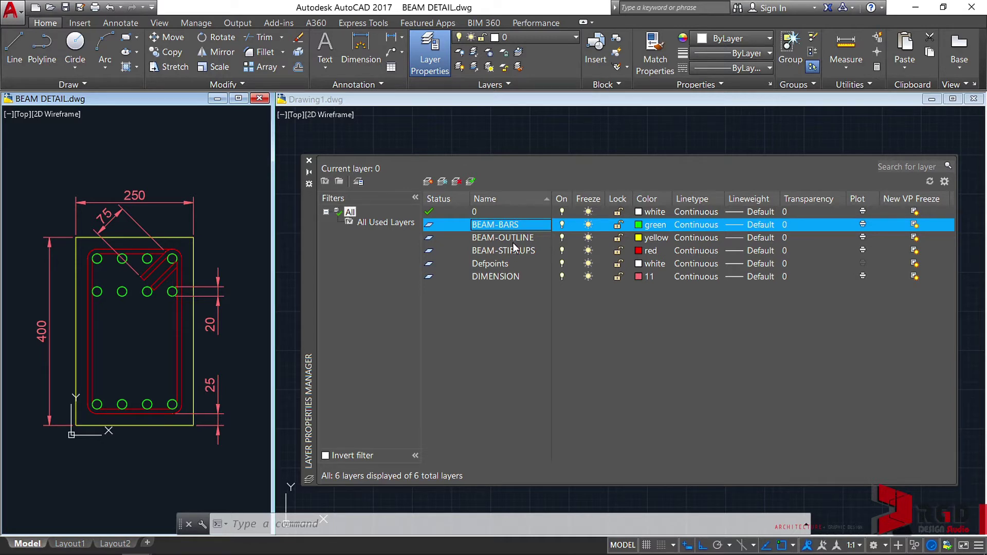
pyautogui.click(509, 290)
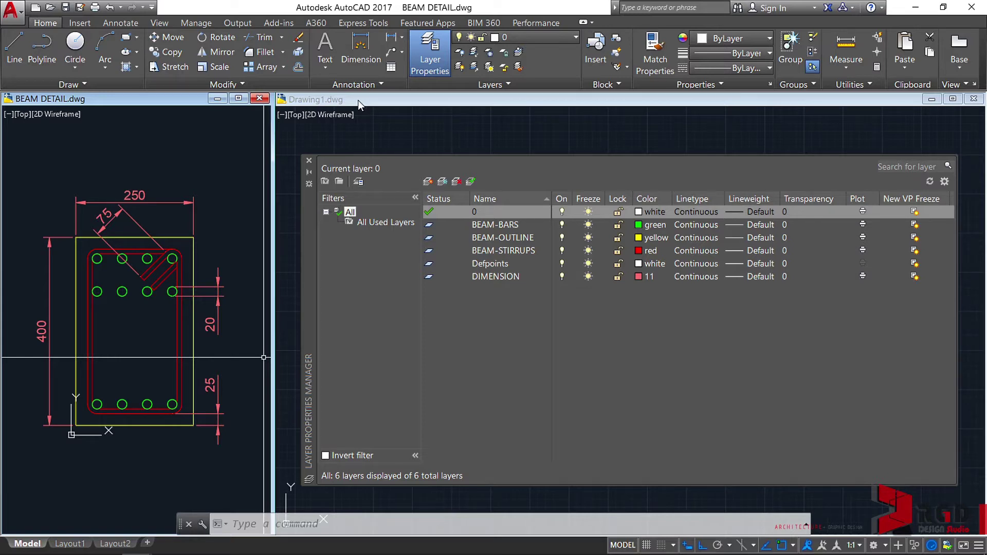
# Step: Switch to Drawing1.dwg, whose layer list holds only layer 0
pyautogui.click(358, 100)
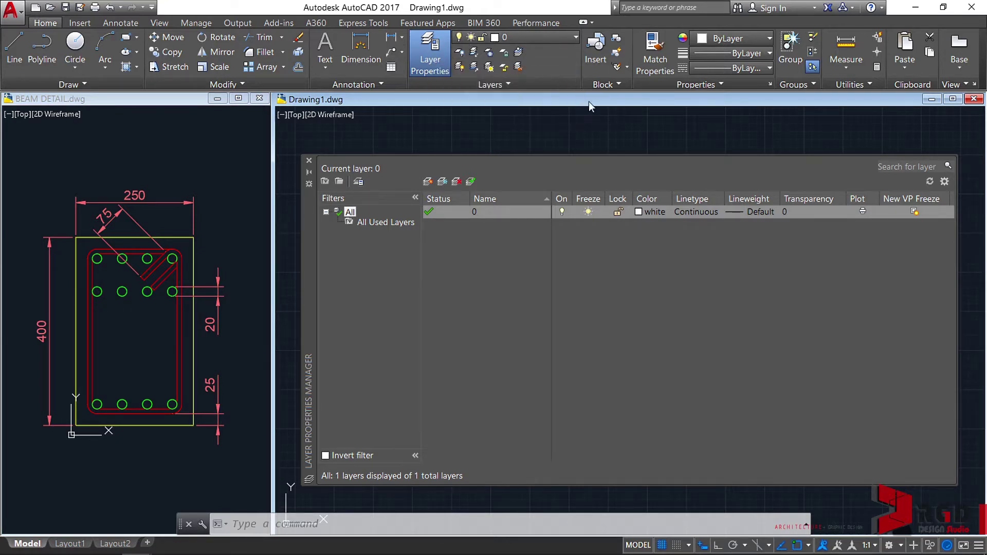
# Step: Add a layer named BEAM-BARS to Drawing1, briefly checking BEAM DETAIL's layers
pyautogui.click(428, 183)
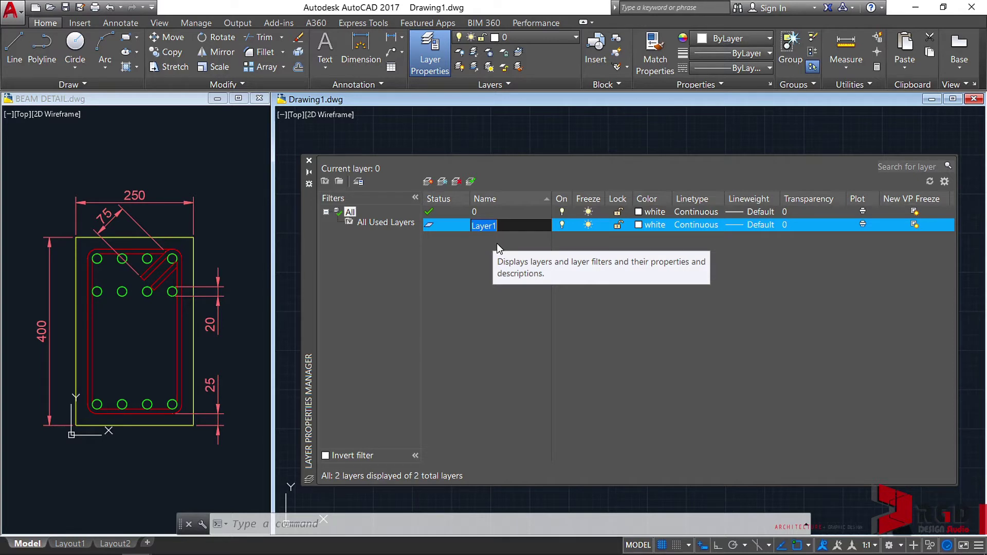
pyautogui.write('BEAM-BARS')
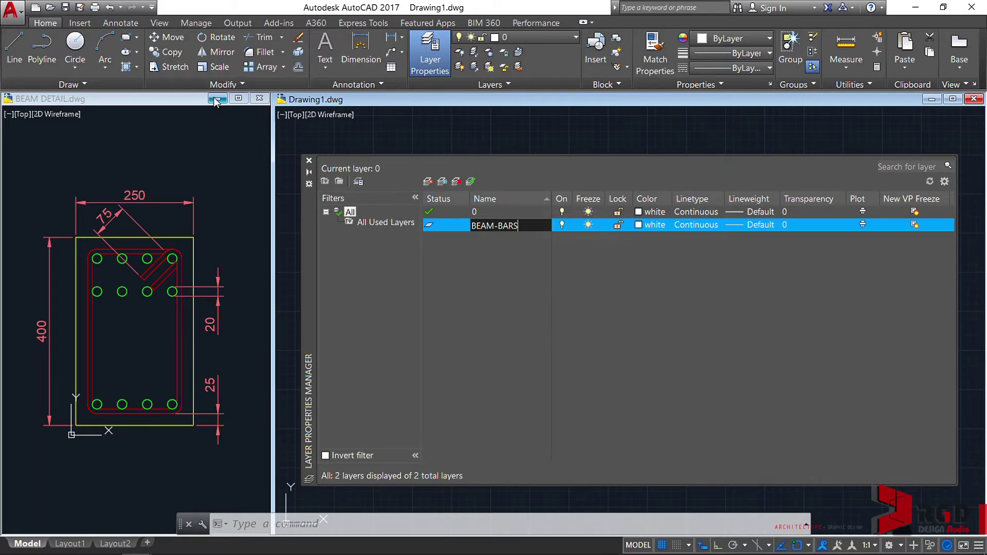
pyautogui.click(159, 98)
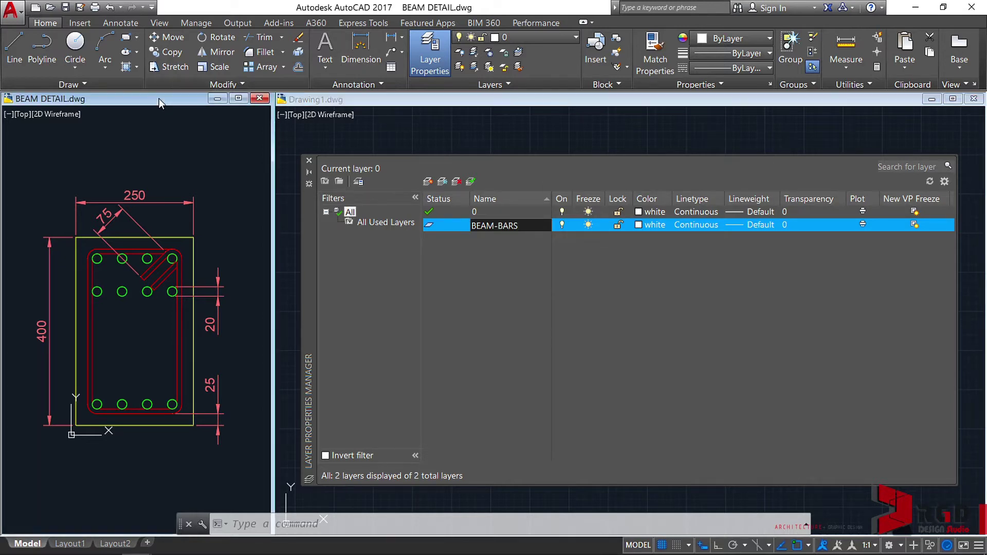
pyautogui.click(348, 101)
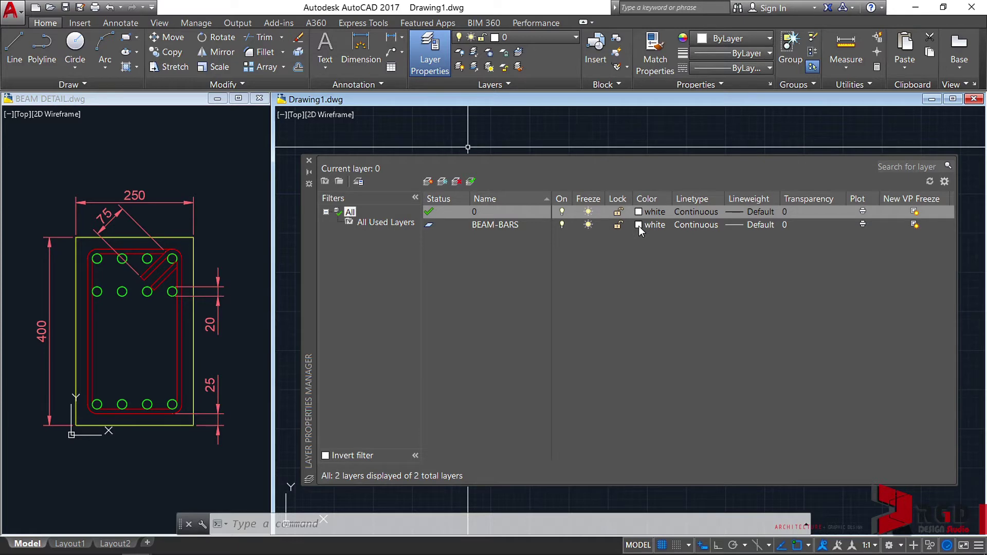
# Step: Bring up the Select Color dialog for the white BEAM-BARS layer
pyautogui.click(638, 225)
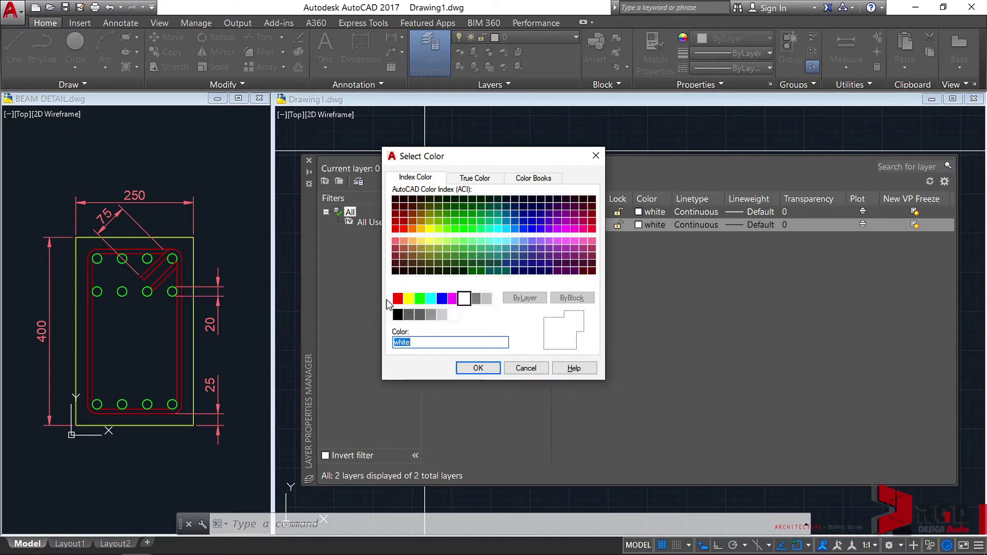
# Step: Pick green (index 3) as the pending BEAM-BARS colour
pyautogui.click(420, 299)
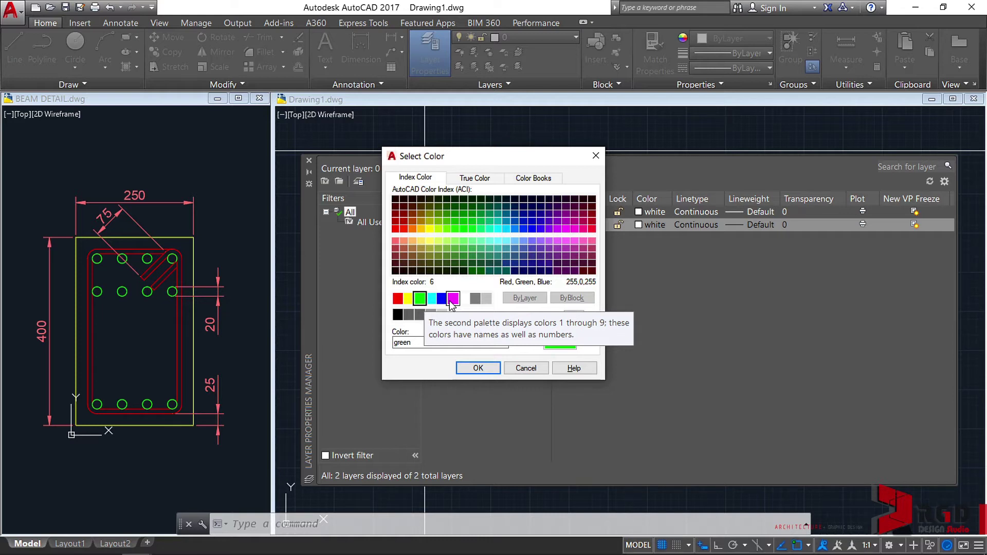
# Step: Apply green to BEAM-BARS and bring up its Select Linetype dialog
pyautogui.click(478, 368)
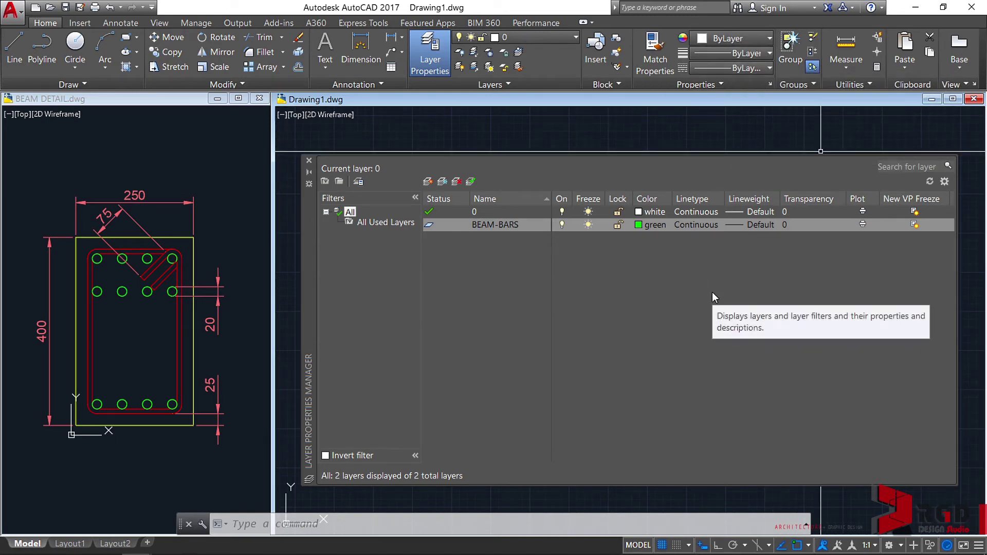
pyautogui.click(690, 224)
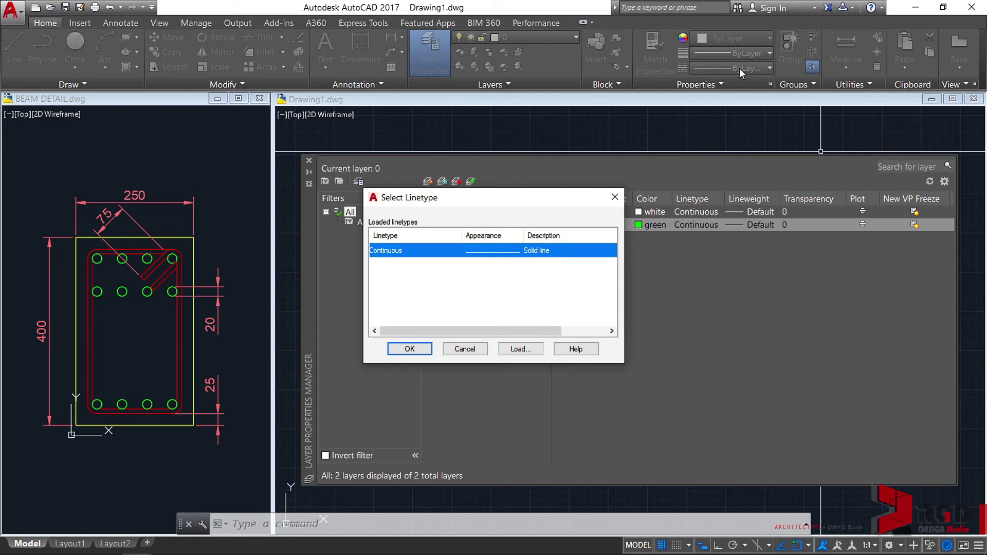
# Step: Keep the Continuous linetype for BEAM-BARS and view BEAM DETAIL's layer list
pyautogui.click(409, 350)
pyautogui.click(168, 98)
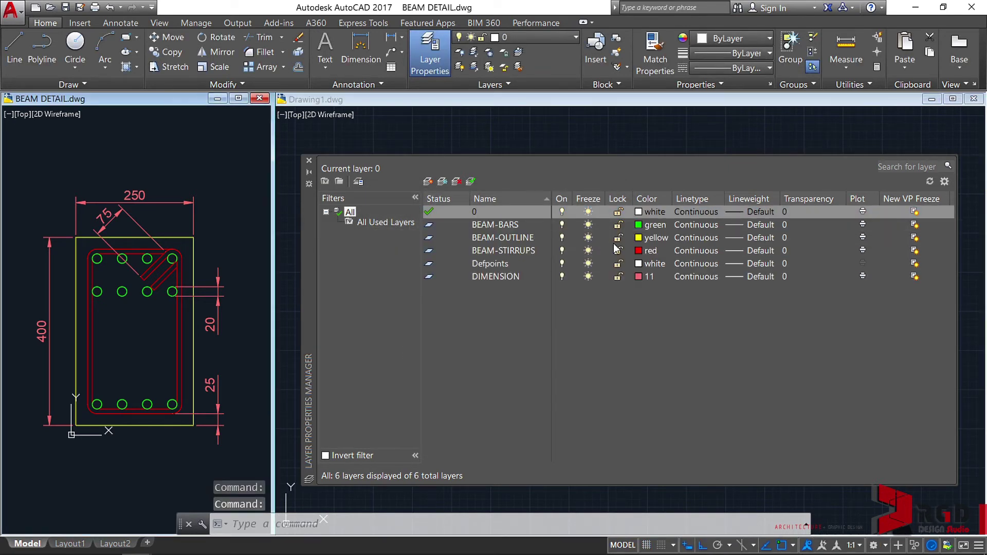
# Step: Back in Drawing1, add a new layer named BEAM-OUTLINE
pyautogui.click(407, 104)
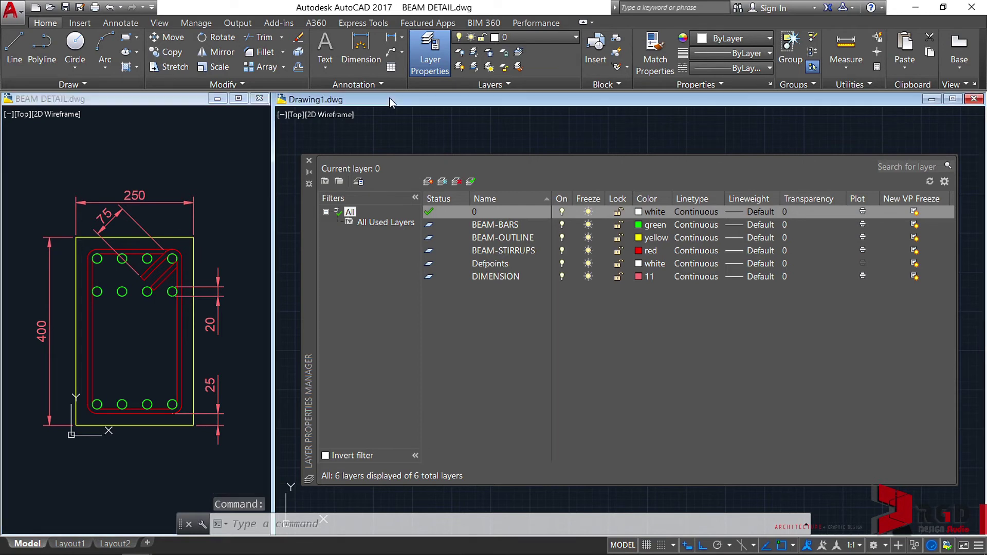
pyautogui.click(426, 182)
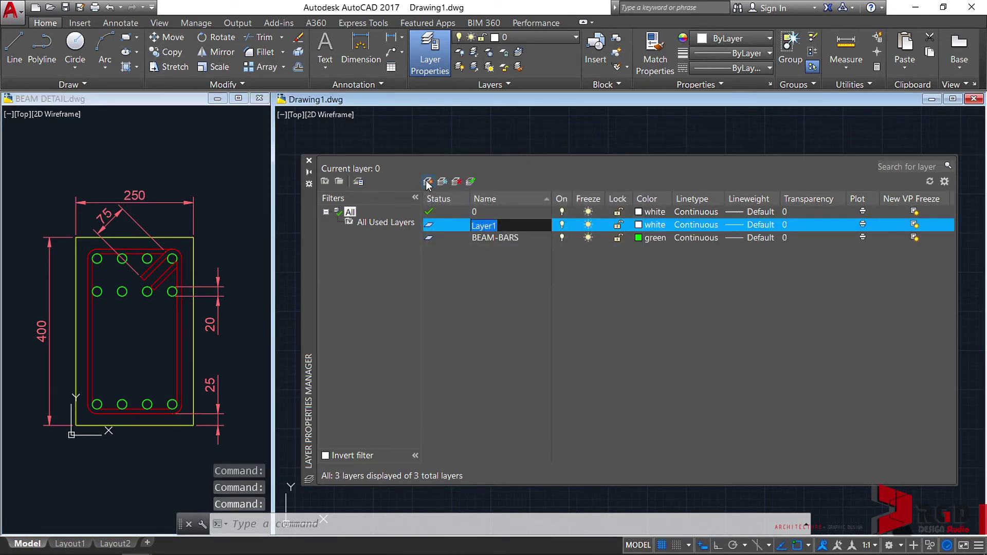
pyautogui.write('BEAM-')
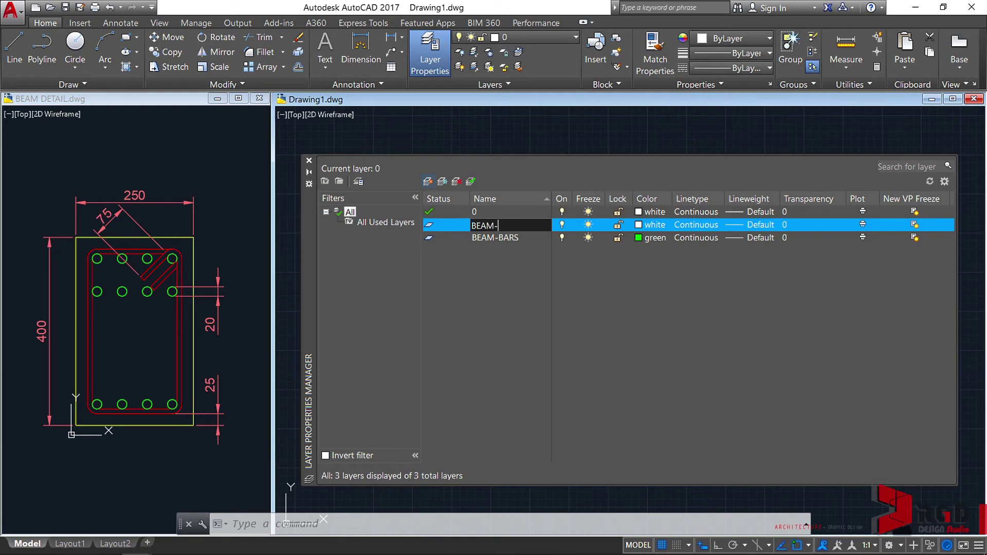
pyautogui.write('OUTLINE')
pyautogui.click(638, 225)
# Step: Set BEAM-OUTLINE's colour to yellow, comparing against BEAM DETAIL's layers
pyautogui.click(638, 225)
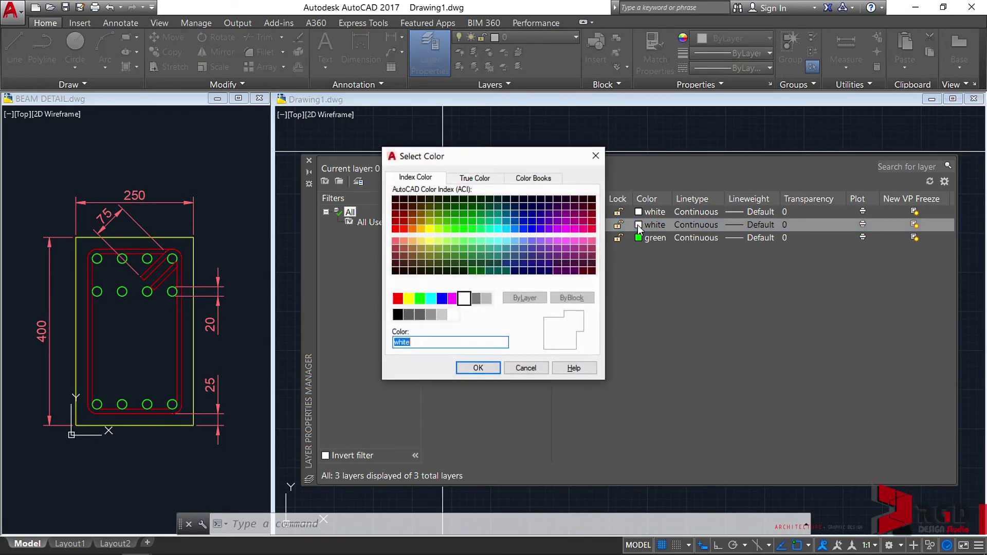
pyautogui.write('red')
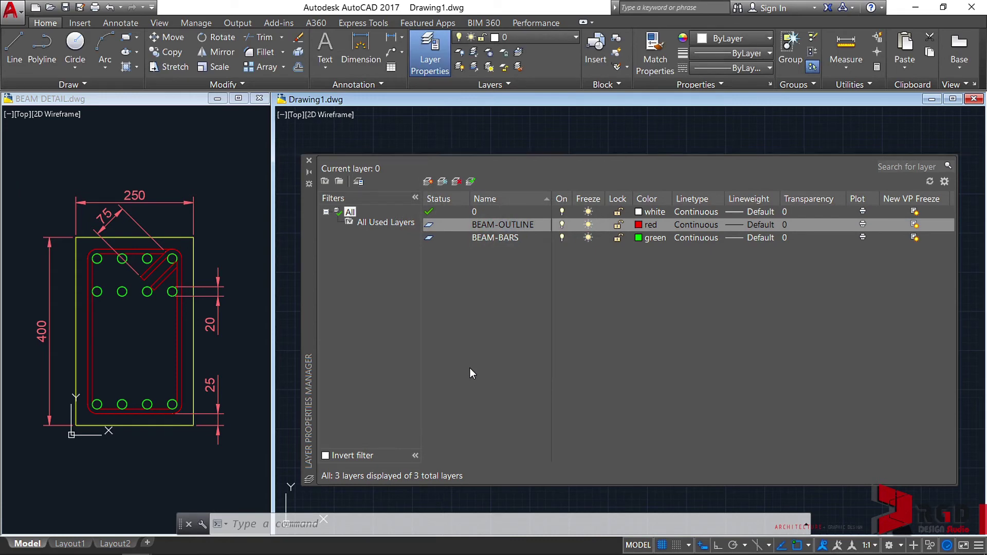
pyautogui.click(639, 225)
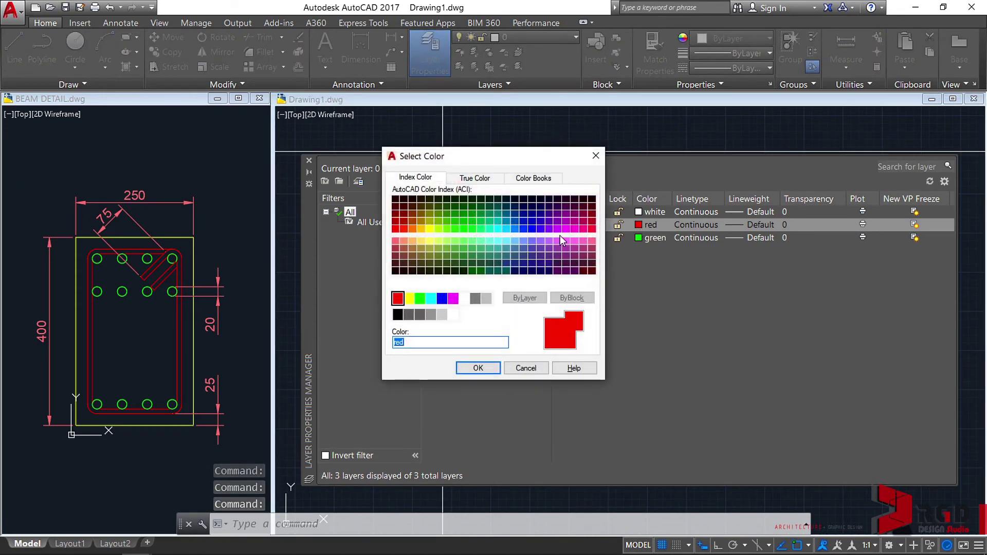
pyautogui.click(409, 298)
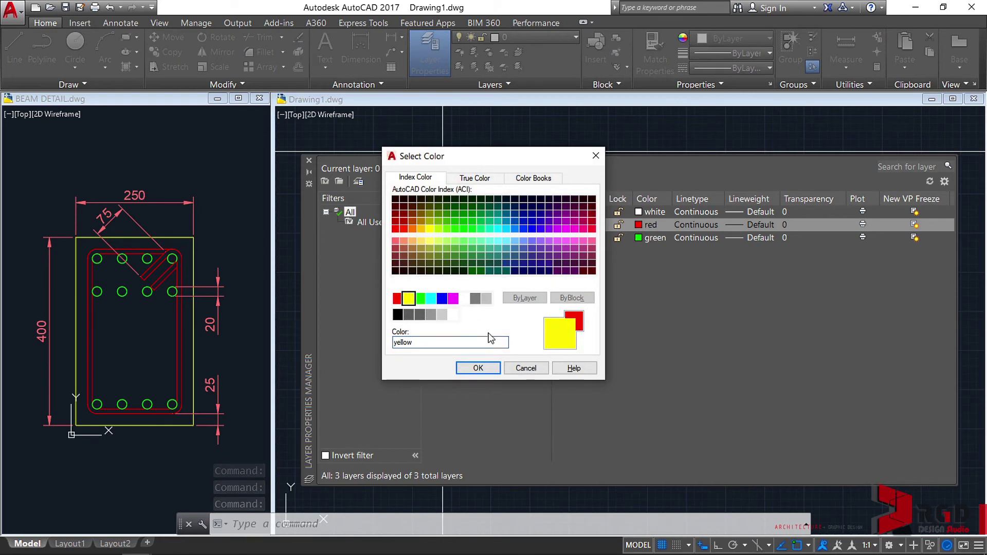
pyautogui.click(476, 367)
pyautogui.click(181, 101)
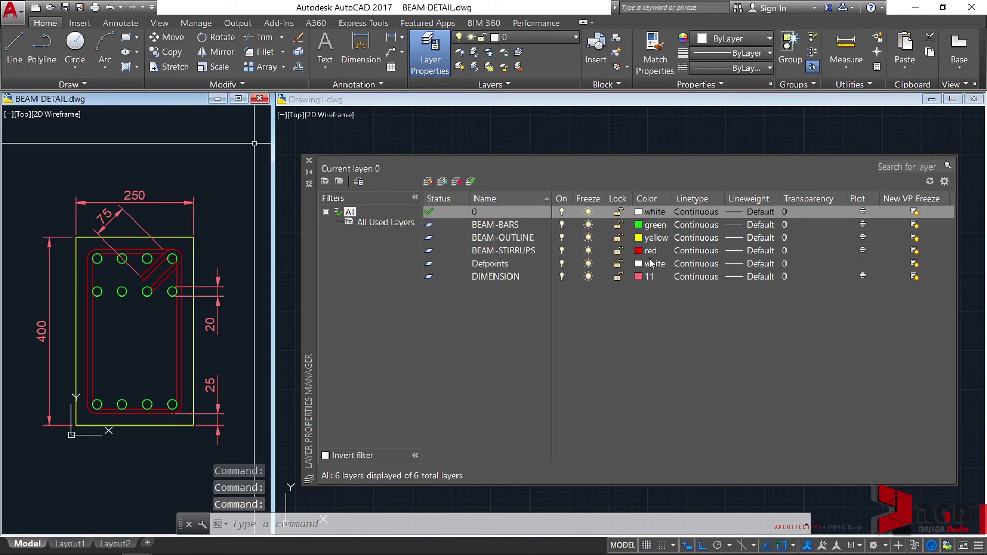
pyautogui.click(370, 101)
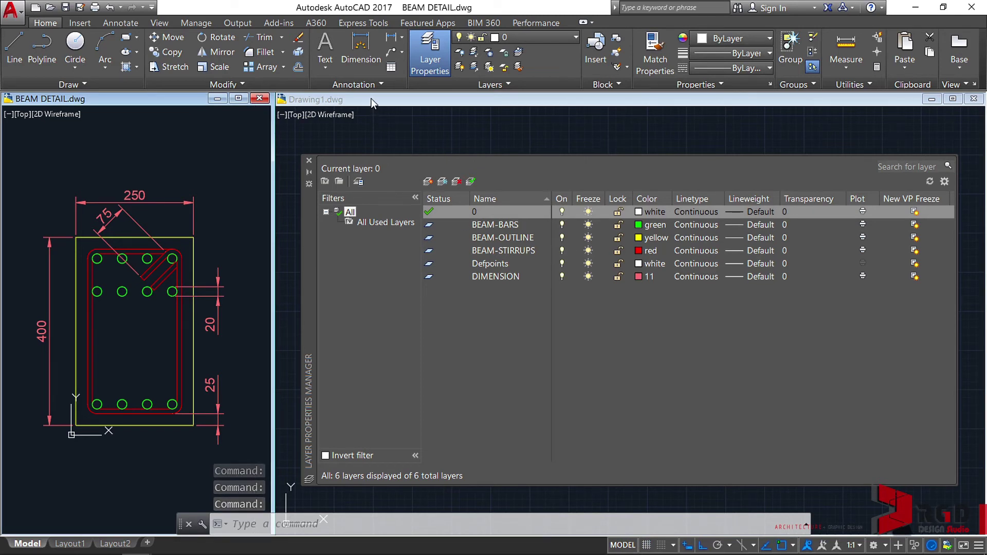
# Step: Add a new layer named BEAM-STIRRUPS to Drawing1
pyautogui.click(427, 182)
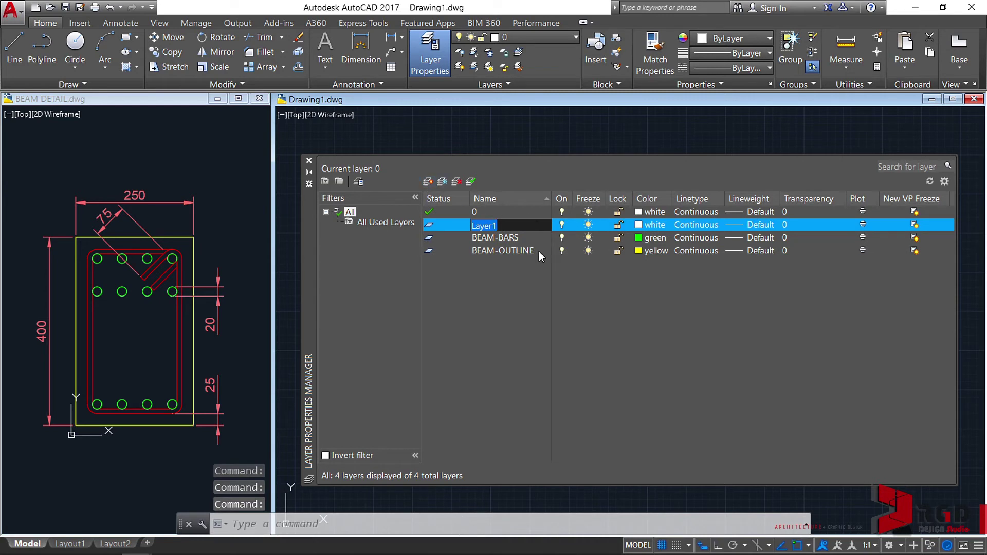
pyautogui.write('BEAM')
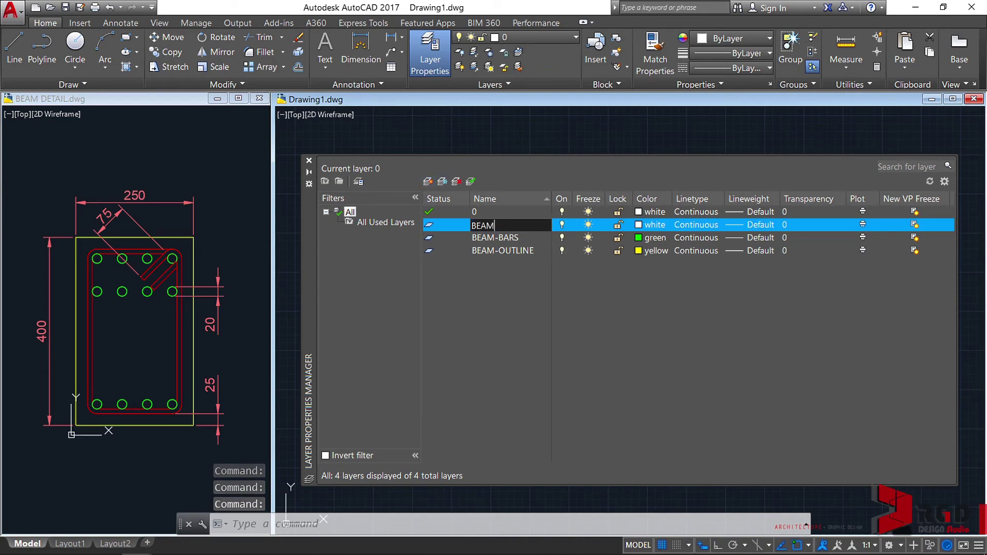
pyautogui.write('-STIRRUPS')
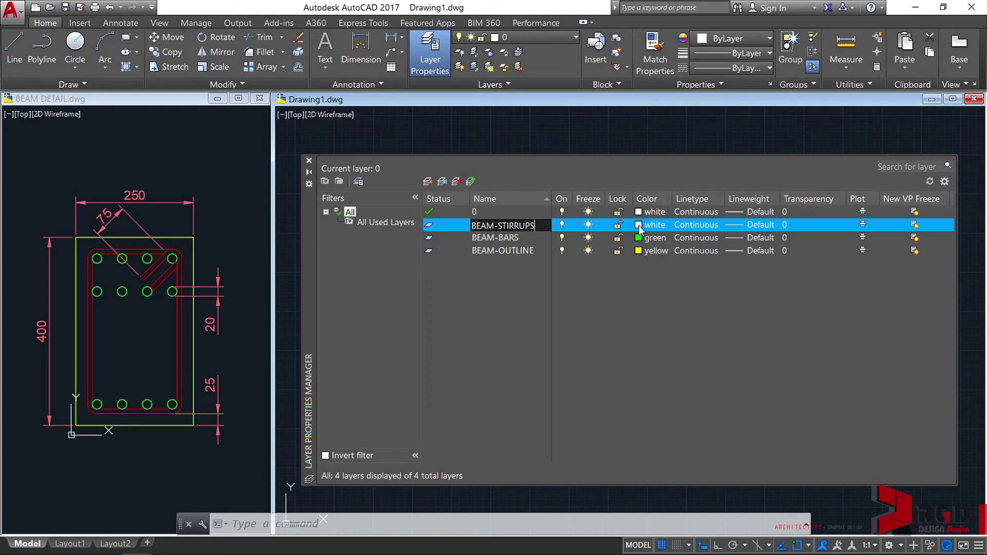
pyautogui.click(639, 225)
# Step: Make BEAM-STIRRUPS red, then view BEAM DETAIL's layers for comparison
pyautogui.click(639, 225)
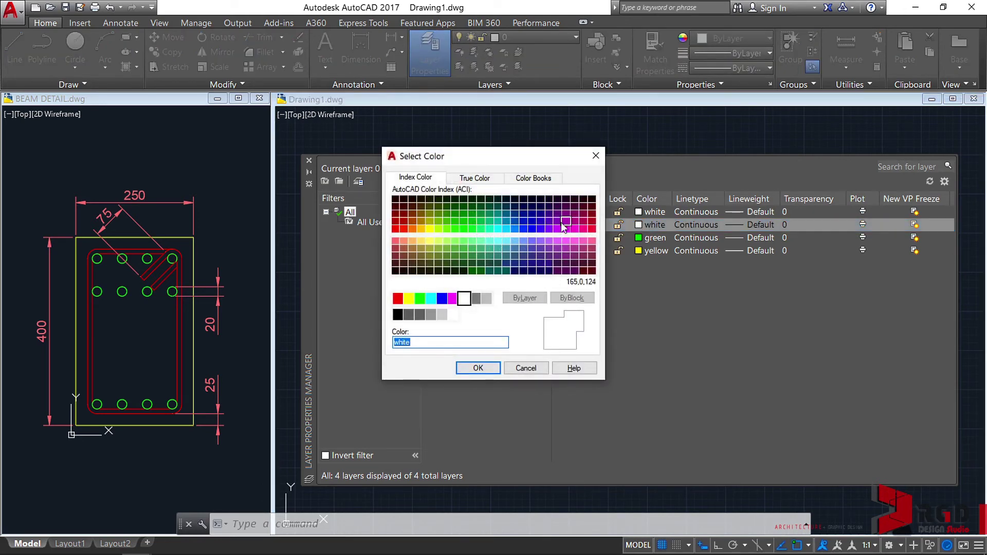
pyautogui.click(397, 299)
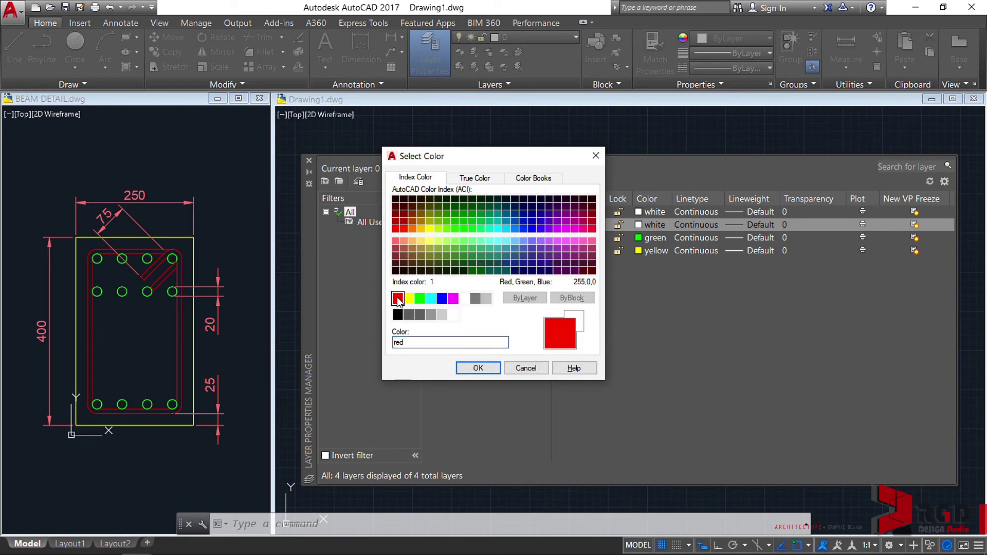
pyautogui.click(477, 369)
pyautogui.click(141, 100)
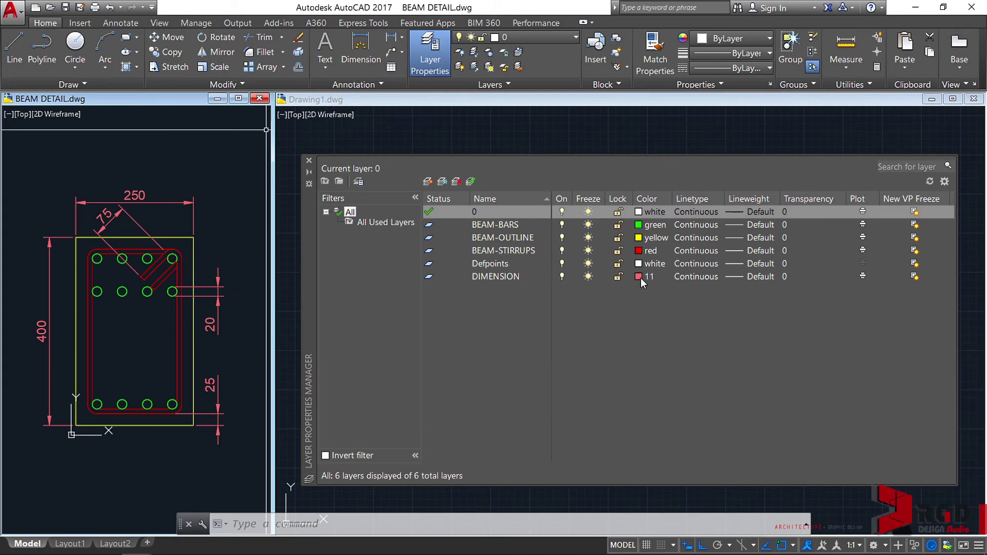
# Step: Add a DIMENSION layer to Drawing1 and start choosing its colour
pyautogui.click(382, 101)
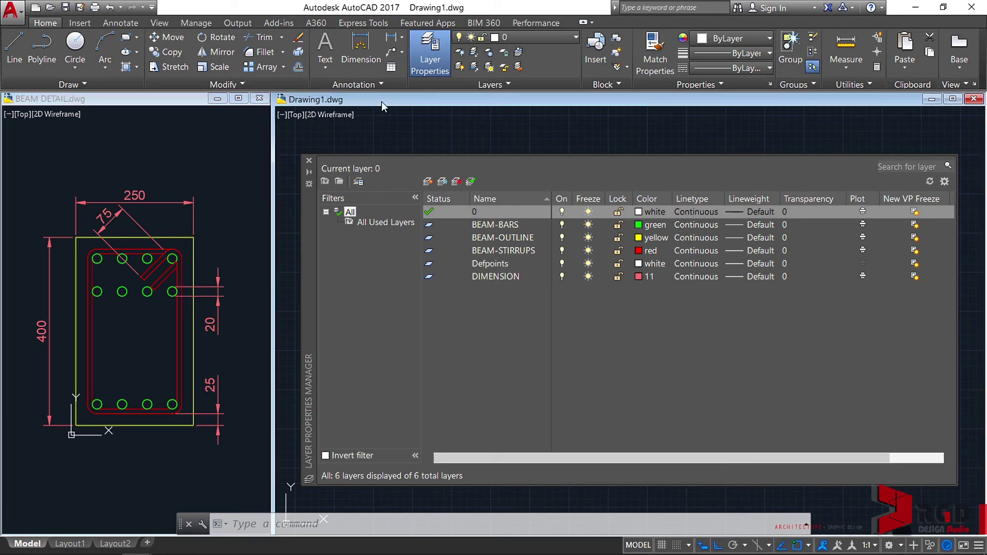
pyautogui.click(427, 182)
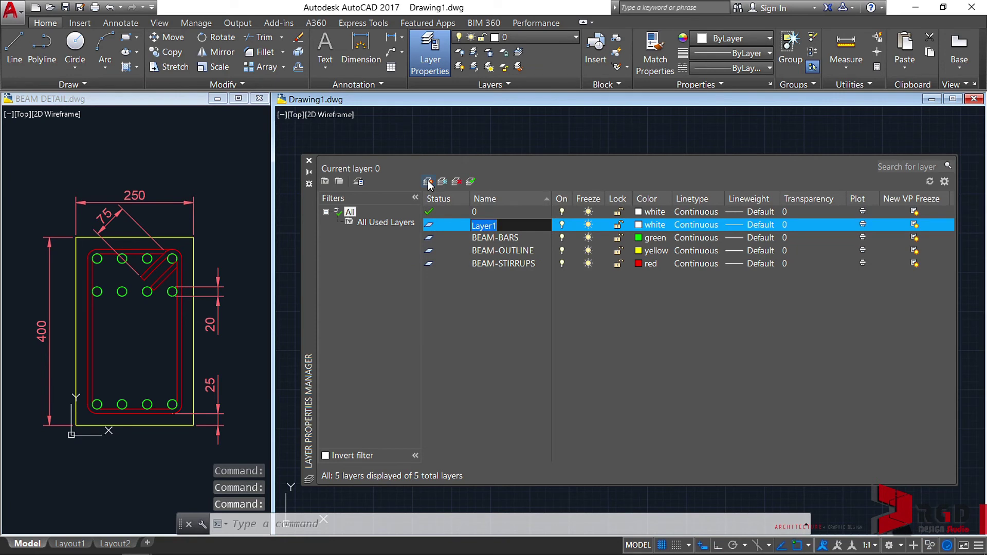
pyautogui.write('DIME')
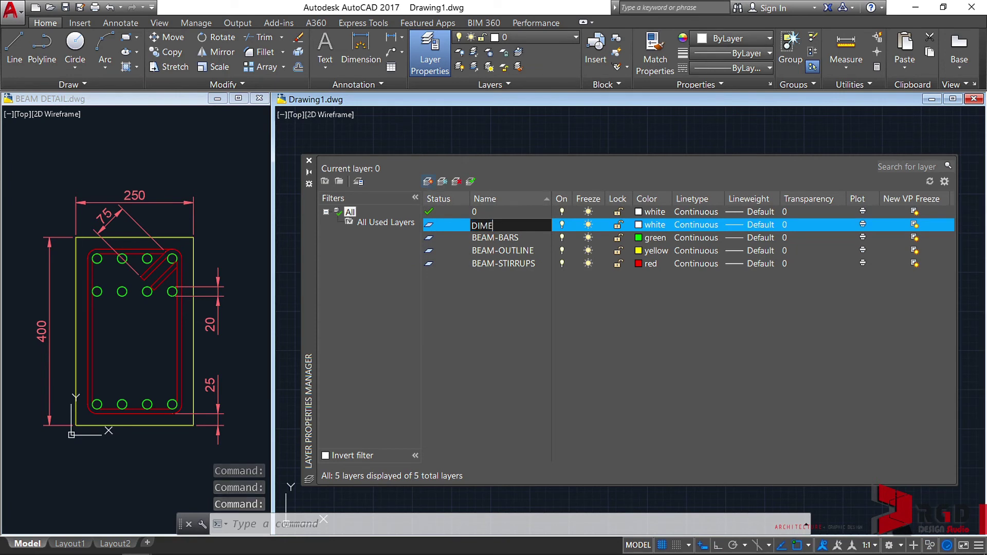
pyautogui.write('NSION')
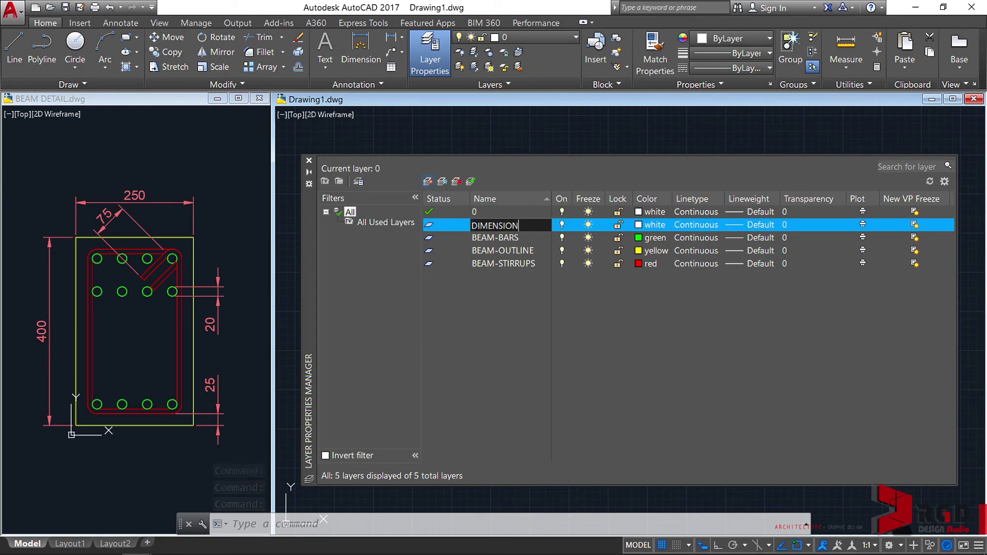
pyautogui.click(153, 101)
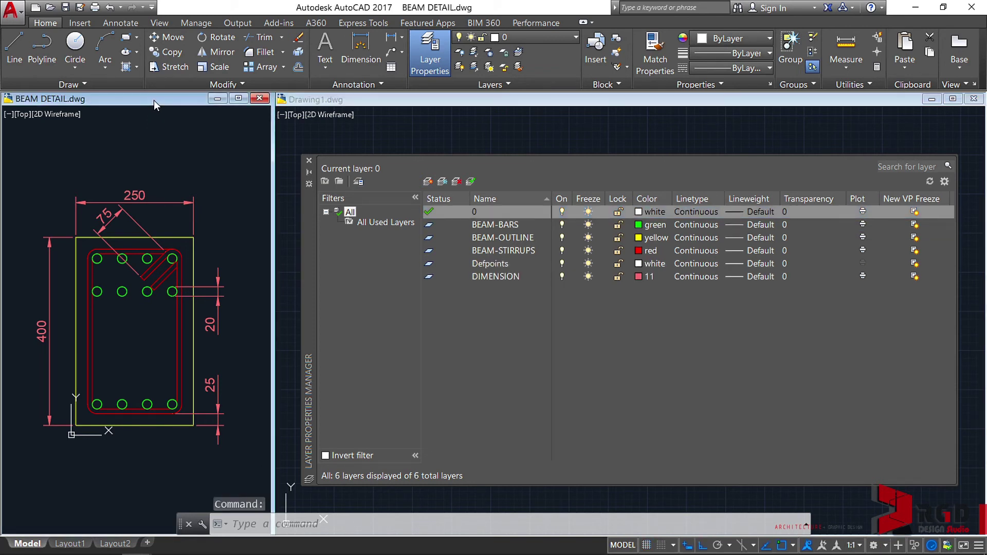
pyautogui.click(403, 102)
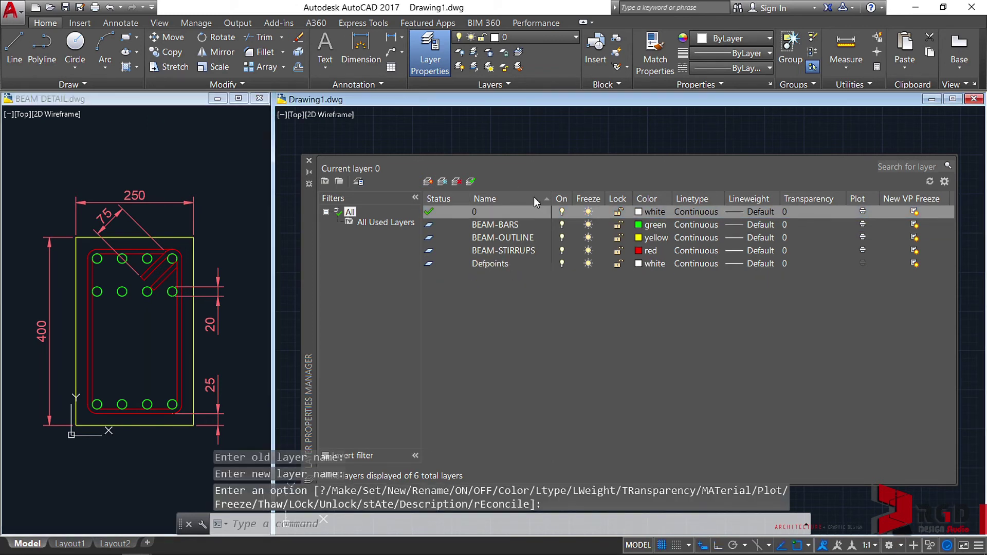
pyautogui.click(640, 264)
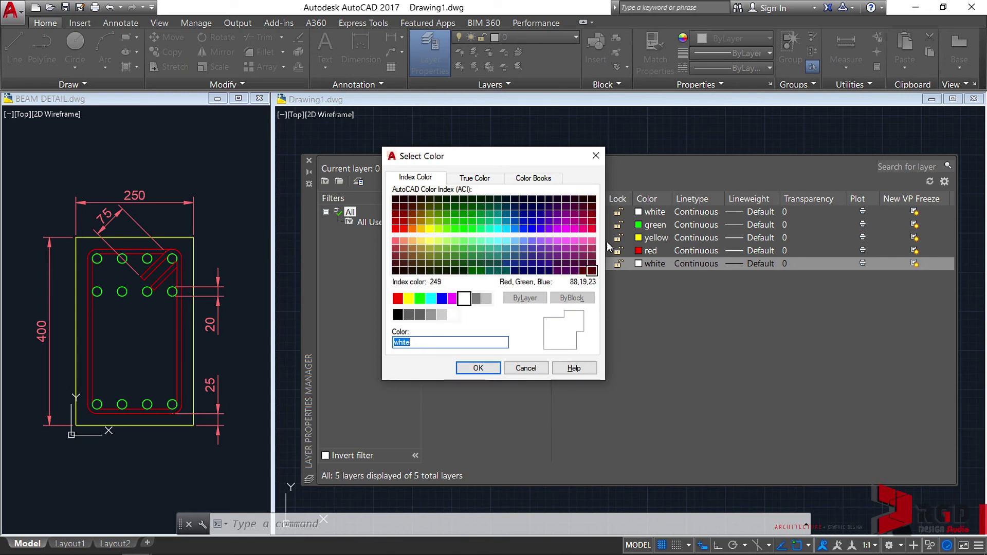
# Step: Assign index color 11 to the DIMENSION layer, then reopen its color choice
pyautogui.click(396, 242)
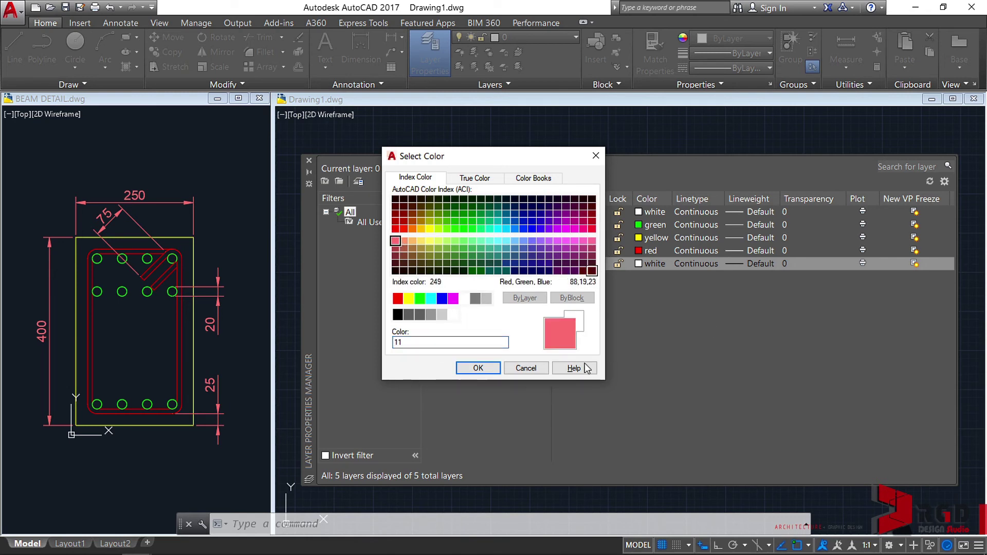
pyautogui.click(478, 368)
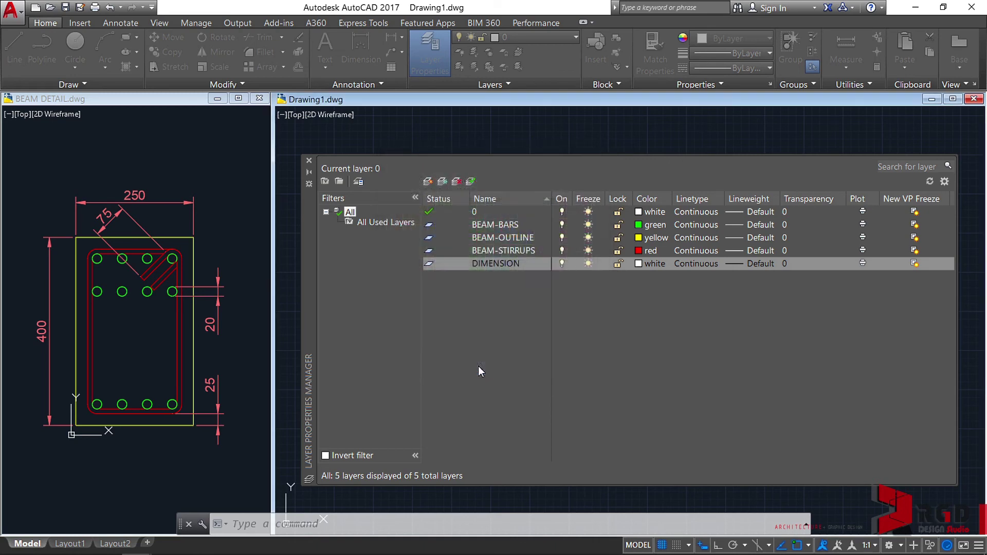
pyautogui.click(639, 263)
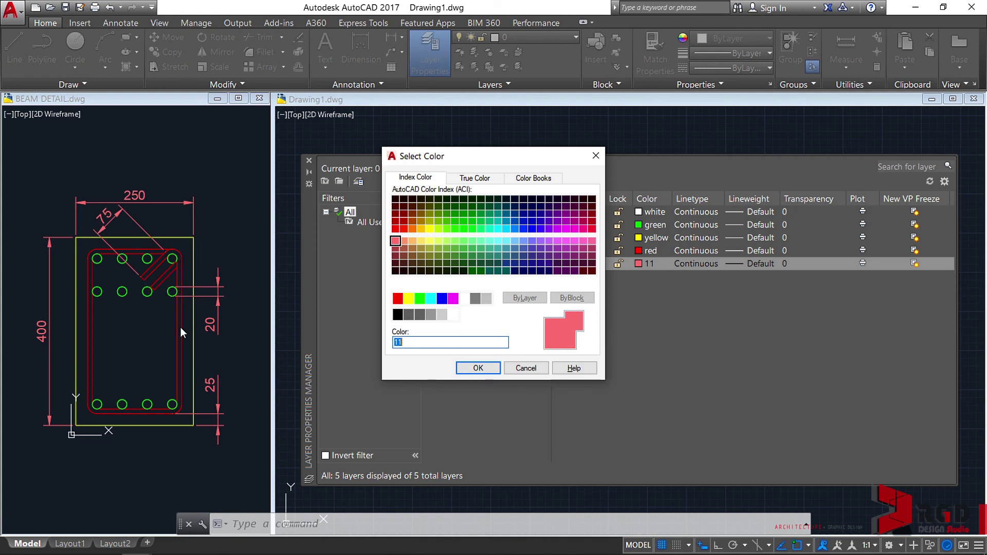
# Step: Change the DIMENSION layer color to grey index color 9
pyautogui.click(487, 299)
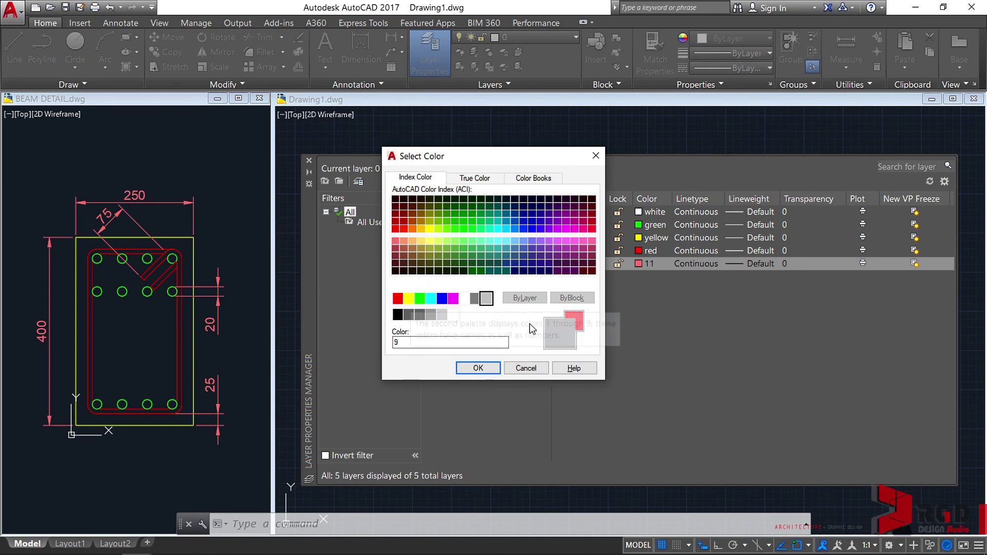
pyautogui.click(478, 369)
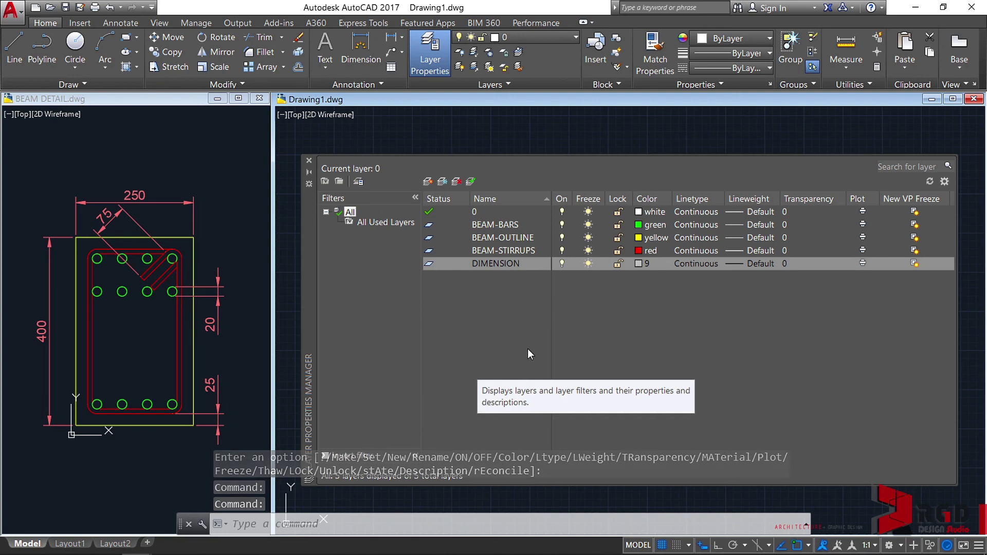